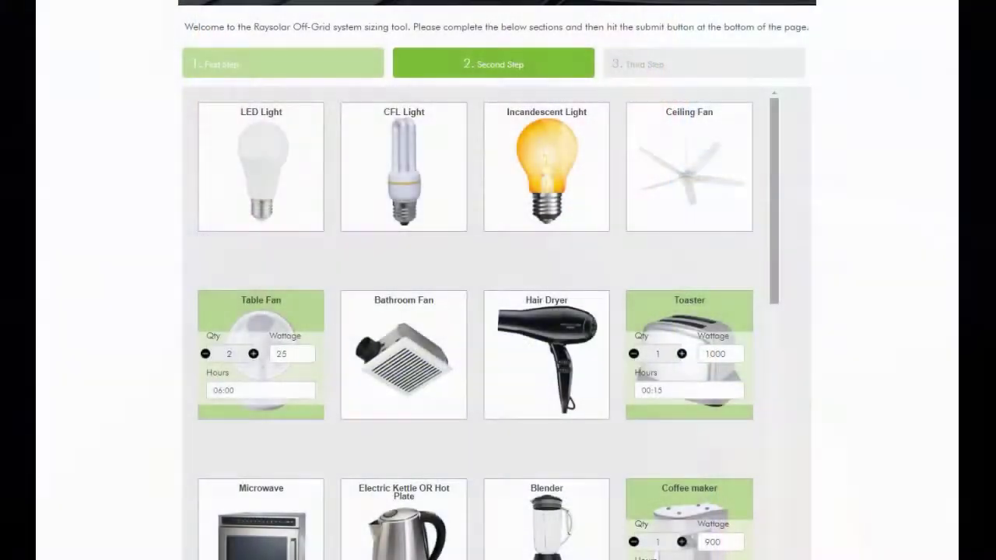
Step: Scroll down to the slide 'Sizing your Off-Grid Solar PV System: Daily Power & Energy Demand'
{"action": "scroll", "coordinate": [474, 327], "scroll_direction": "down", "scroll_amount": 7}
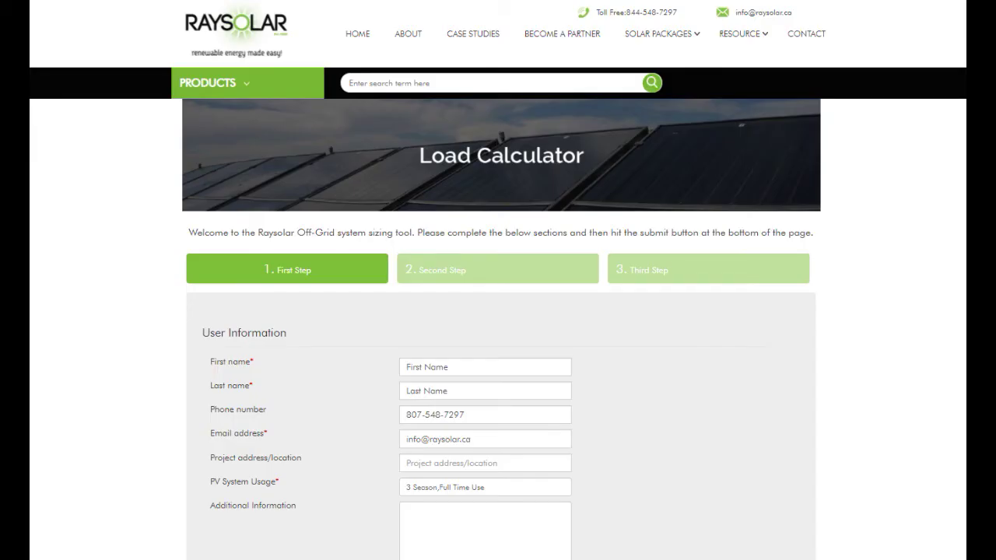
Step: Click into Additional Information on the First Step form, then continue to the appliance selection grid
{"action": "scroll", "coordinate": [498, 280], "scroll_direction": "down", "scroll_amount": 2}
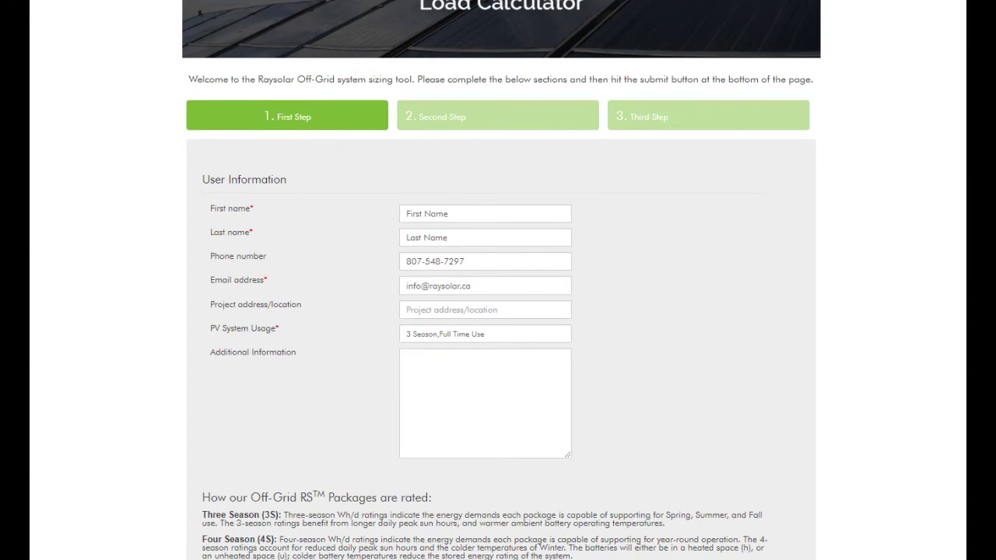
{"action": "left_click", "coordinate": [485, 402]}
{"action": "scroll", "coordinate": [498, 280], "scroll_direction": "down", "scroll_amount": 3}
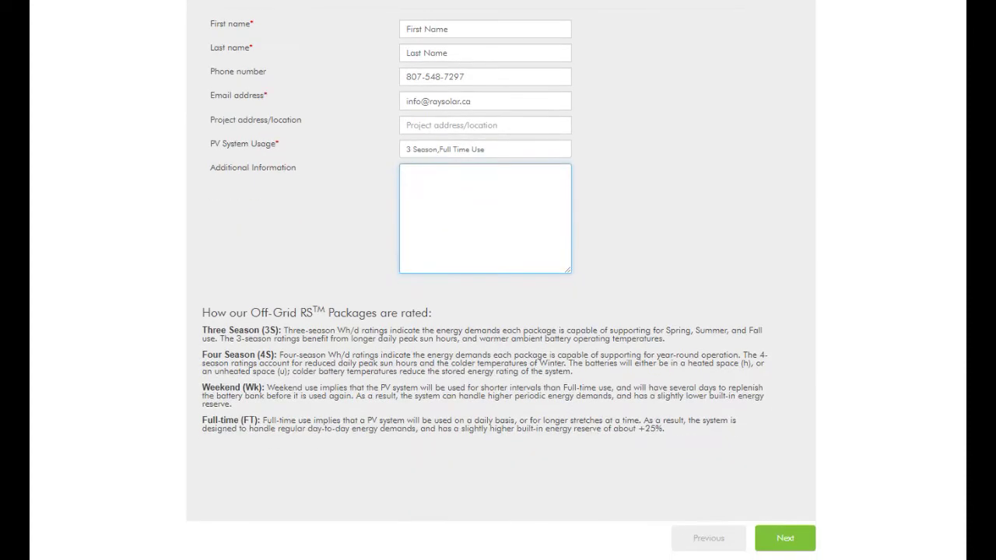
{"action": "left_click", "coordinate": [785, 537]}
Step: Select LED Light, Table Fan, Toaster, Coffee maker, Fridge/Freezer, Laptop and Internet Modem as loads
{"action": "scroll", "coordinate": [498, 280], "scroll_direction": "down", "scroll_amount": 3}
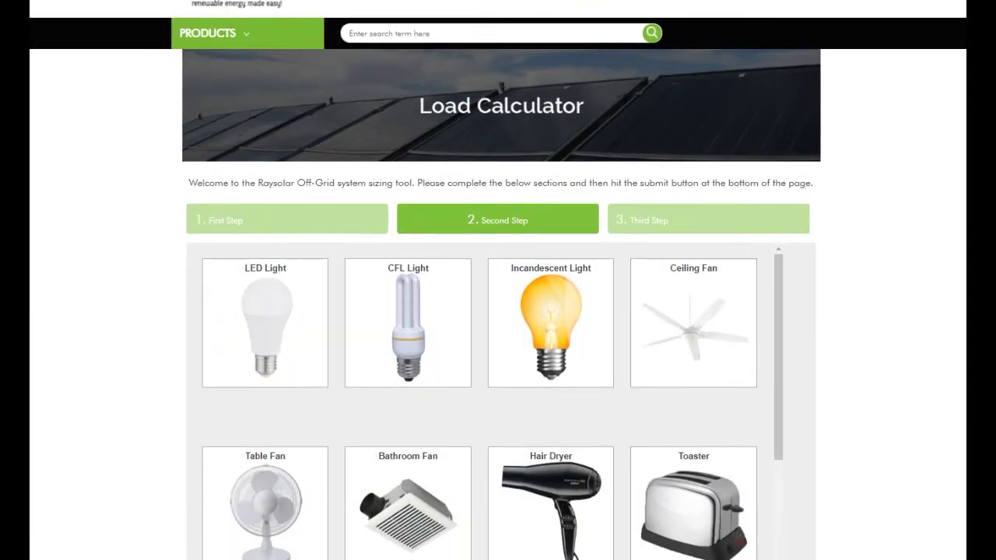
{"action": "scroll", "coordinate": [498, 280], "scroll_direction": "down", "scroll_amount": 1}
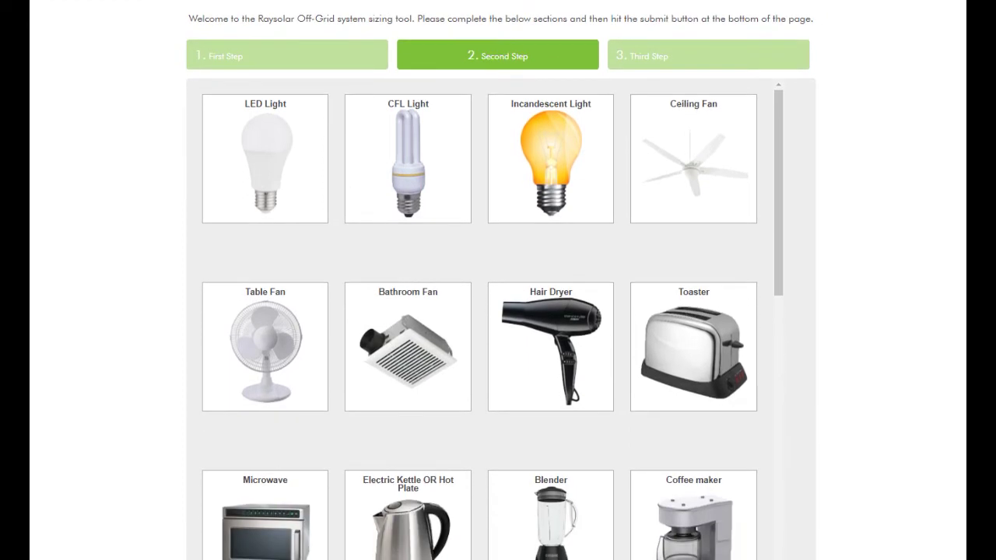
{"action": "left_click", "coordinate": [265, 159]}
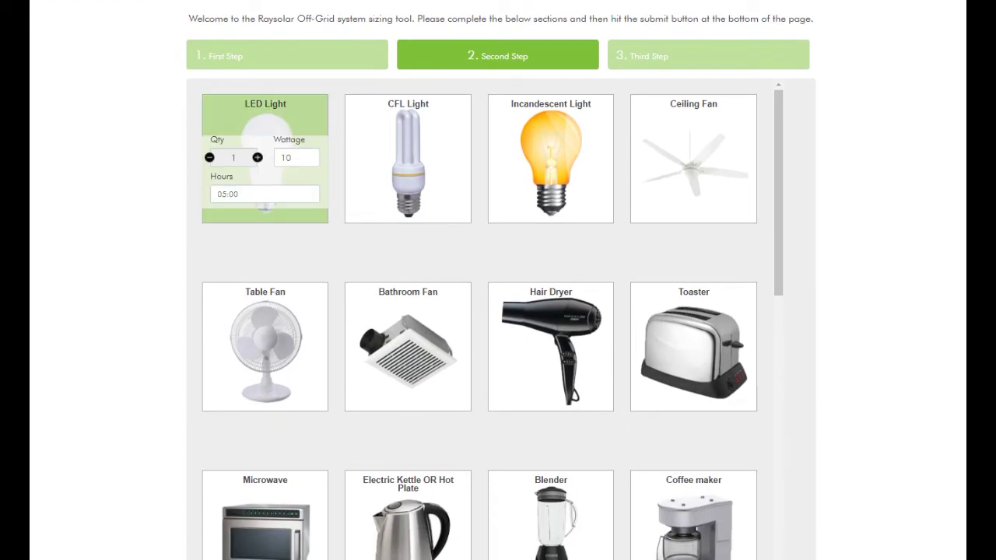
{"action": "left_click", "coordinate": [265, 347]}
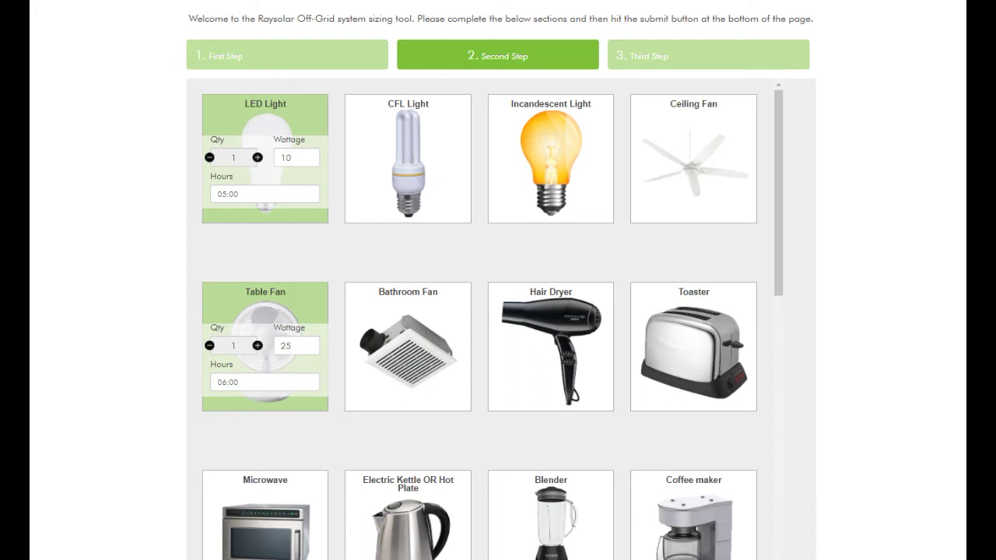
{"action": "left_click", "coordinate": [693, 347]}
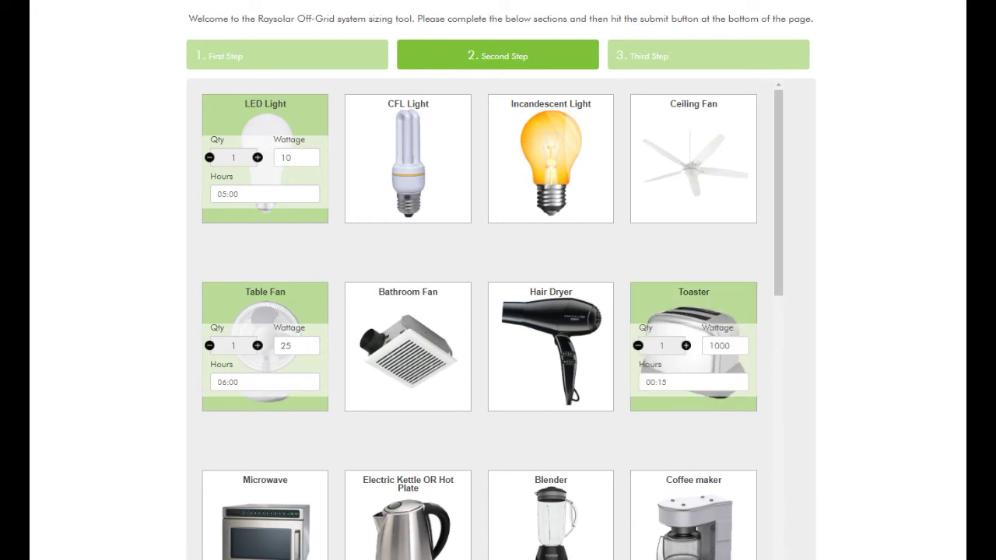
{"action": "left_click", "coordinate": [693, 529]}
{"action": "scroll", "coordinate": [482, 319], "scroll_direction": "down", "scroll_amount": 7}
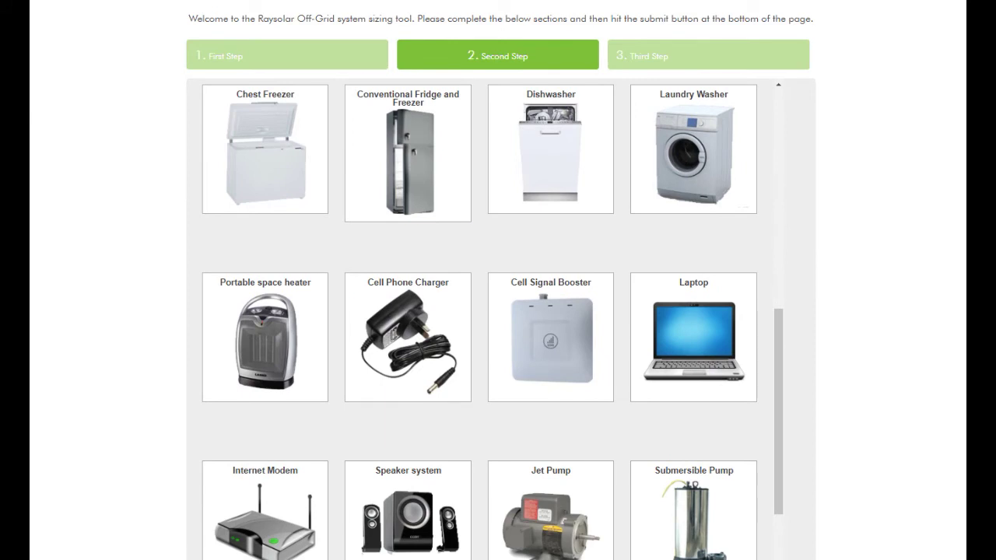
{"action": "left_click", "coordinate": [408, 155]}
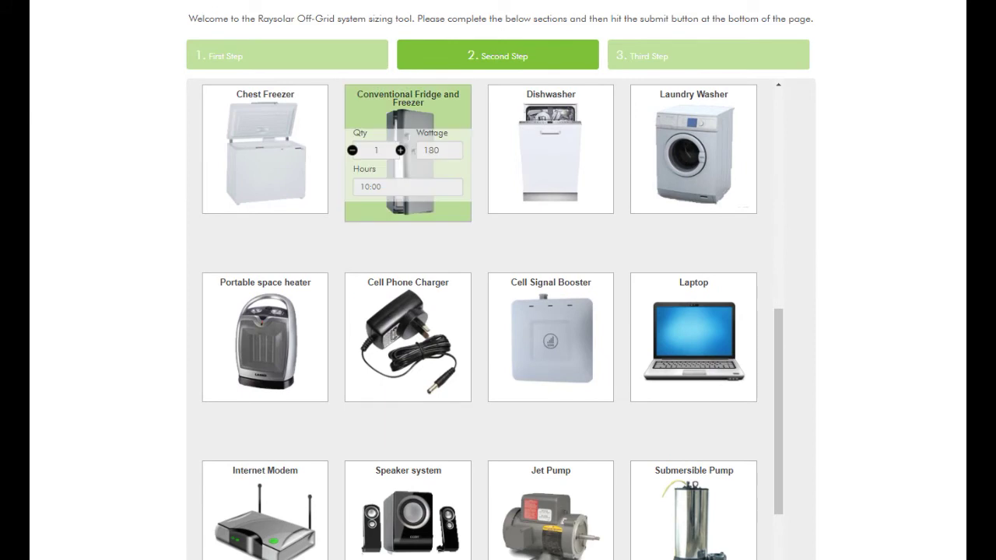
{"action": "left_click", "coordinate": [693, 342]}
{"action": "left_click", "coordinate": [265, 513]}
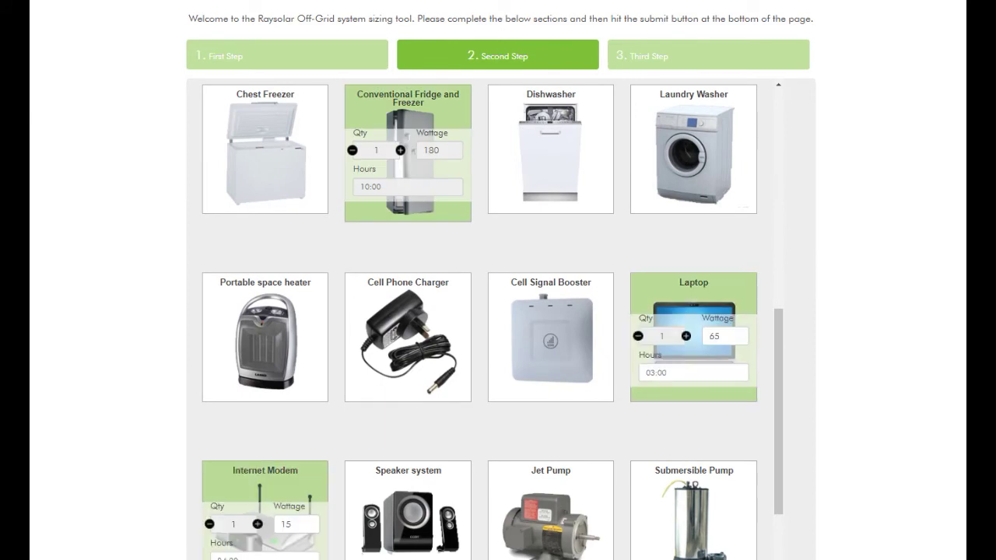
{"action": "scroll", "coordinate": [492, 319], "scroll_direction": "down", "scroll_amount": 3}
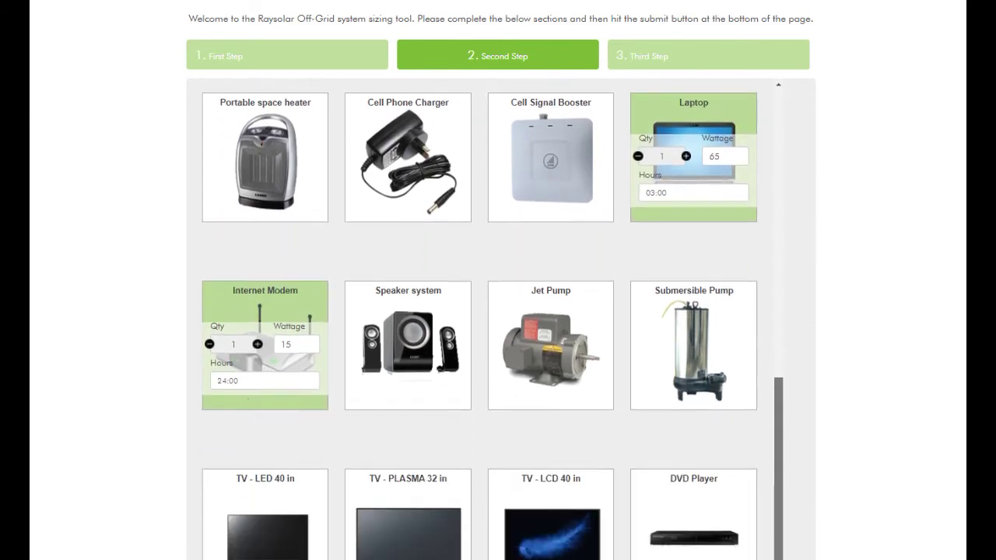
{"action": "scroll", "coordinate": [498, 280], "scroll_direction": "down", "scroll_amount": 2}
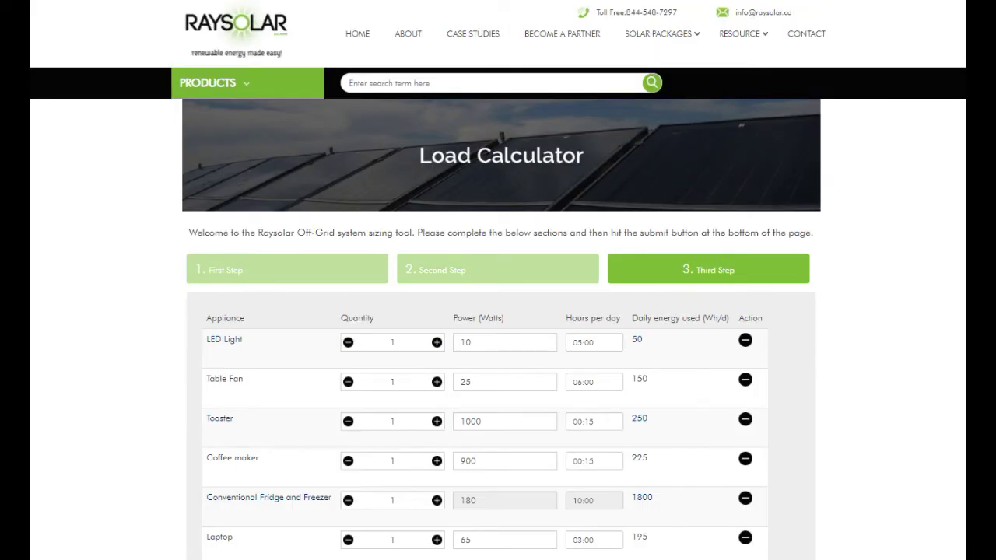
Step: Set the LED Light to quantity 10 running 04:00 hours daily
{"action": "scroll", "coordinate": [498, 280], "scroll_direction": "down", "scroll_amount": 2}
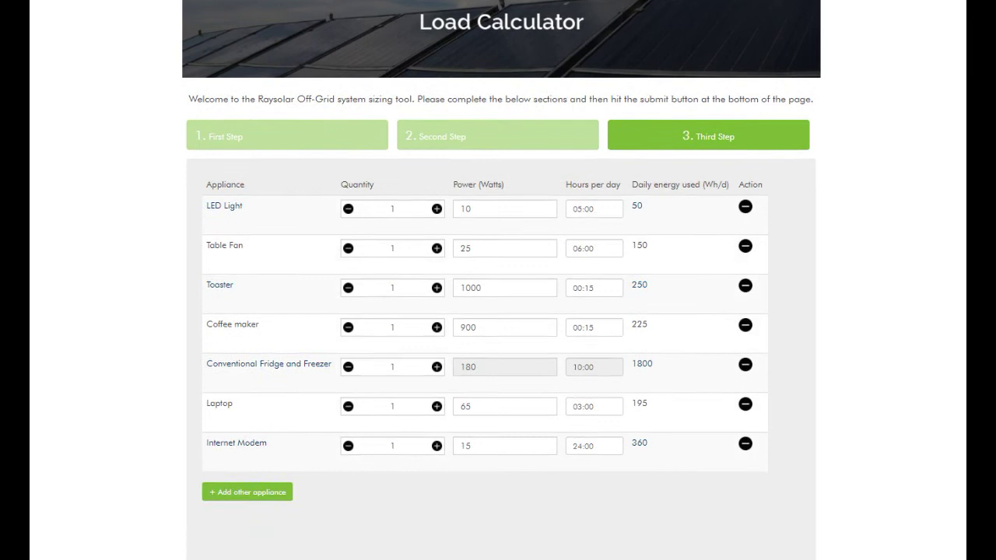
{"action": "scroll", "coordinate": [498, 280], "scroll_direction": "down", "scroll_amount": 1}
{"action": "type", "text": "3"}
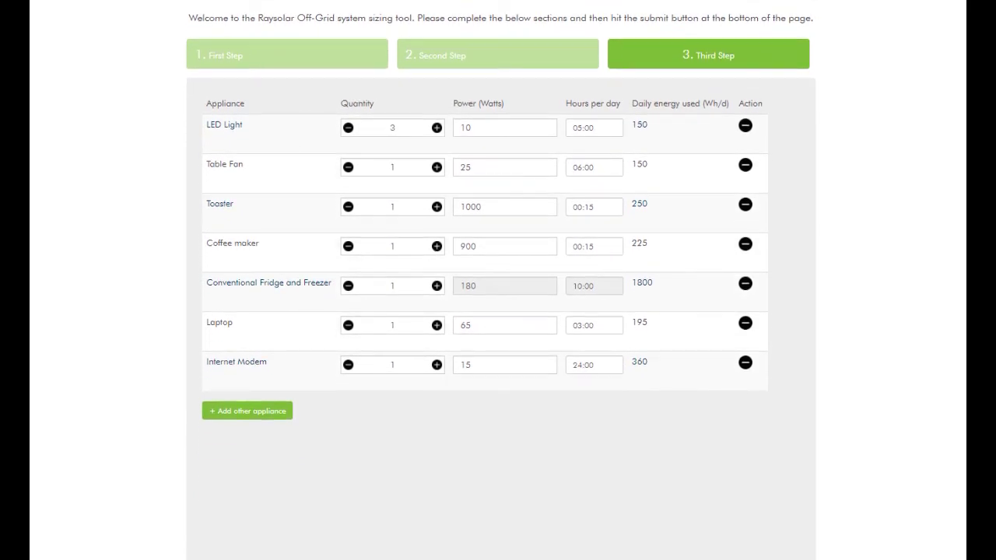
{"action": "key", "text": "Up"}
{"action": "key", "text": "Up"}
{"action": "key", "text": "Up"}
{"action": "left_click", "coordinate": [594, 128]}
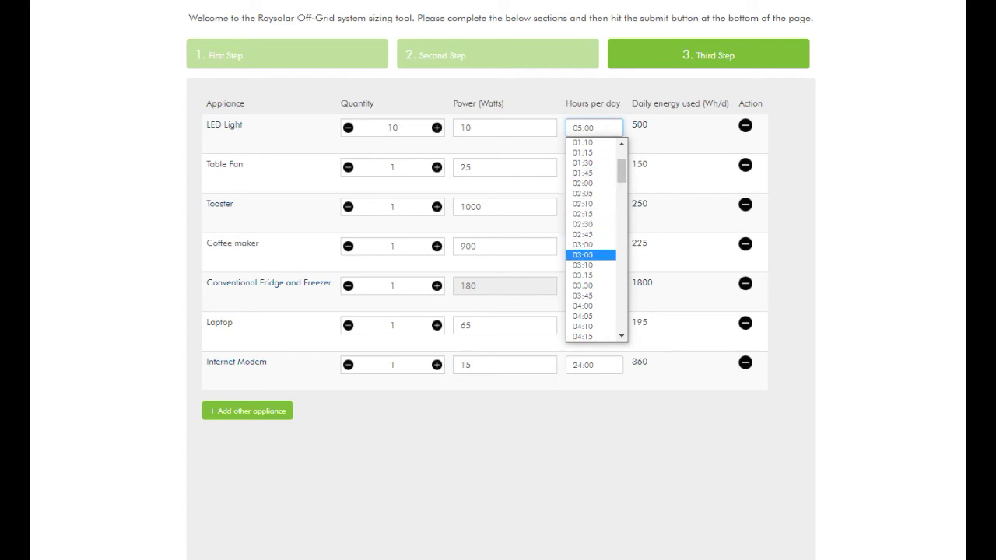
{"action": "key", "text": "Return"}
Step: Set the Table Fan to quantity 2 at 30 W for 08:00 hours daily
{"action": "key", "text": "Tab"}
{"action": "key", "text": "Up"}
{"action": "key", "text": "Tab"}
{"action": "type", "text": "30"}
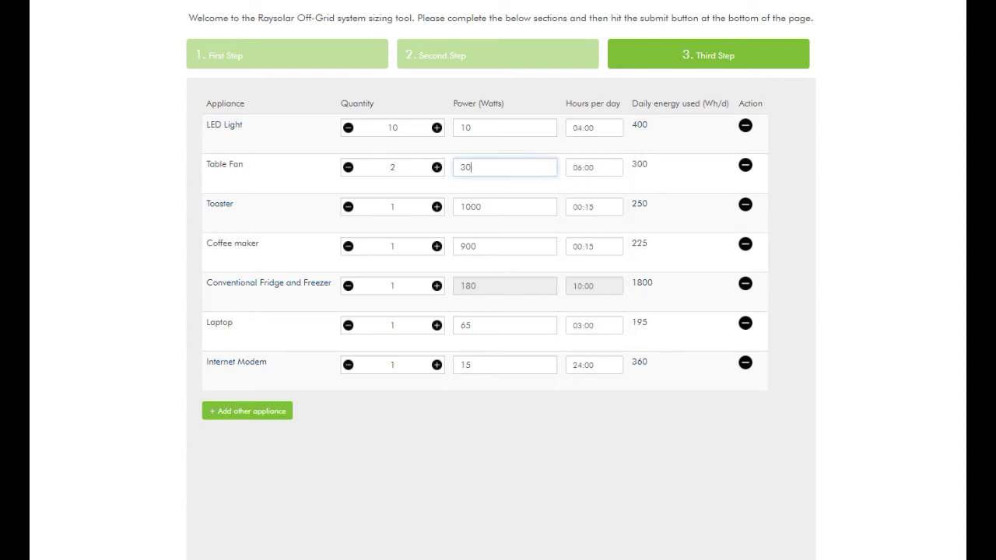
{"action": "key", "text": "Tab"}
{"action": "key", "text": "alt+Down"}
{"action": "key", "text": "Down"}
{"action": "key", "text": "Down"}
{"action": "key", "text": "Down"}
{"action": "key", "text": "Down"}
{"action": "key", "text": "Down"}
{"action": "key", "text": "Down"}
{"action": "key", "text": "Down"}
{"action": "key", "text": "Down"}
{"action": "key", "text": "Down"}
{"action": "key", "text": "Down"}
{"action": "key", "text": "Down"}
{"action": "key", "text": "Down"}
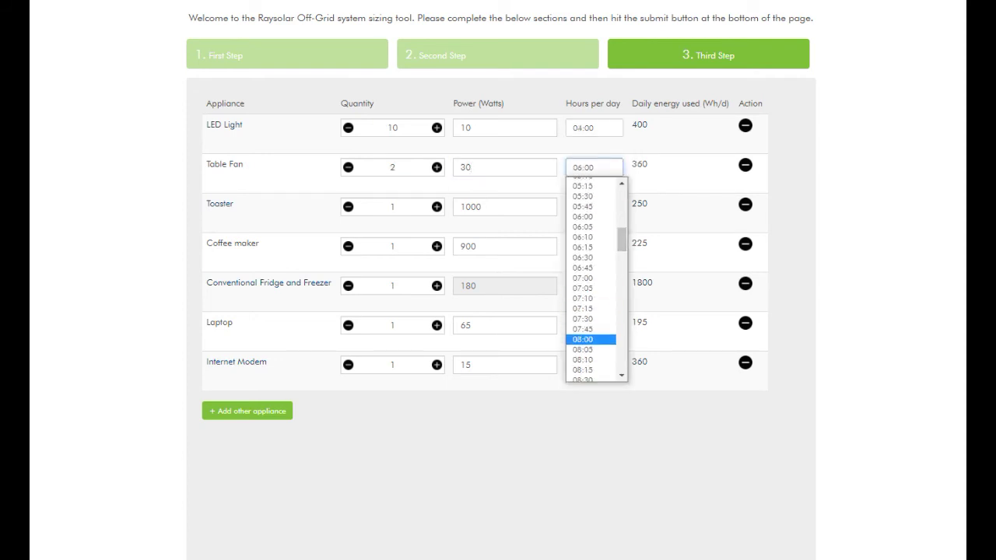
{"action": "key", "text": "Return"}
Step: Set Coffee maker quantity 2 and Laptop hours 08:00, then finish to get the 4260 Wh/d total
{"action": "key", "text": "Up"}
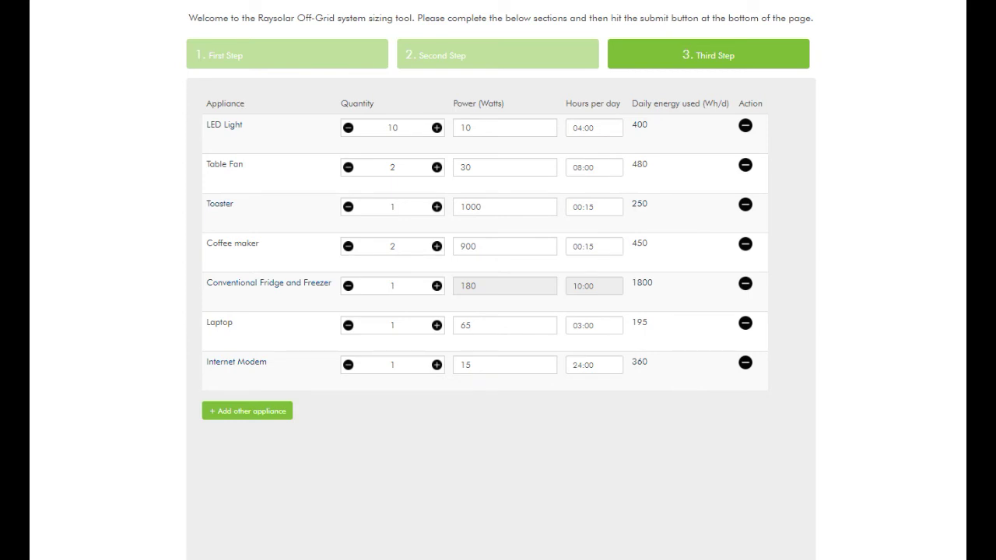
{"action": "left_click", "coordinate": [594, 325]}
{"action": "scroll", "coordinate": [596, 435], "scroll_direction": "down", "scroll_amount": 6}
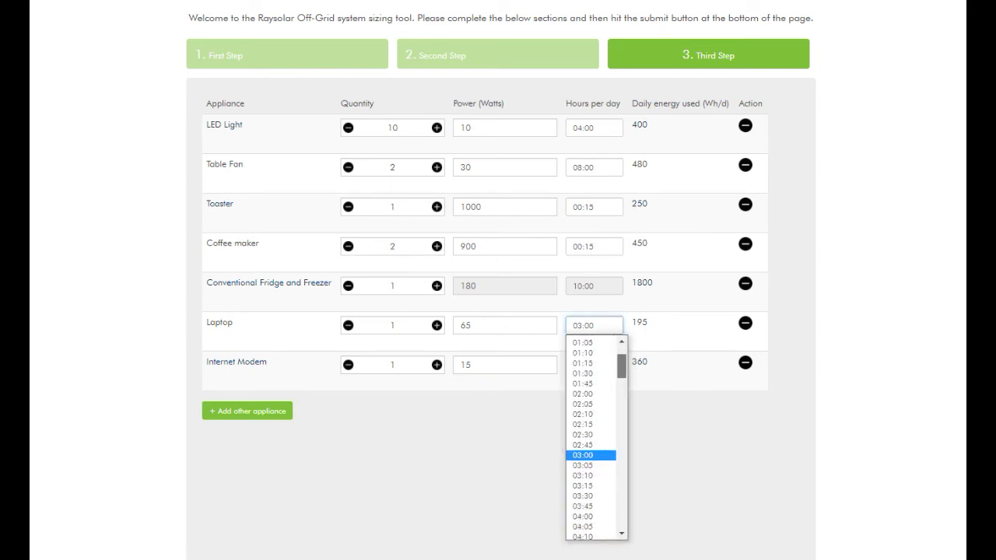
{"action": "scroll", "coordinate": [596, 436], "scroll_direction": "down", "scroll_amount": 5}
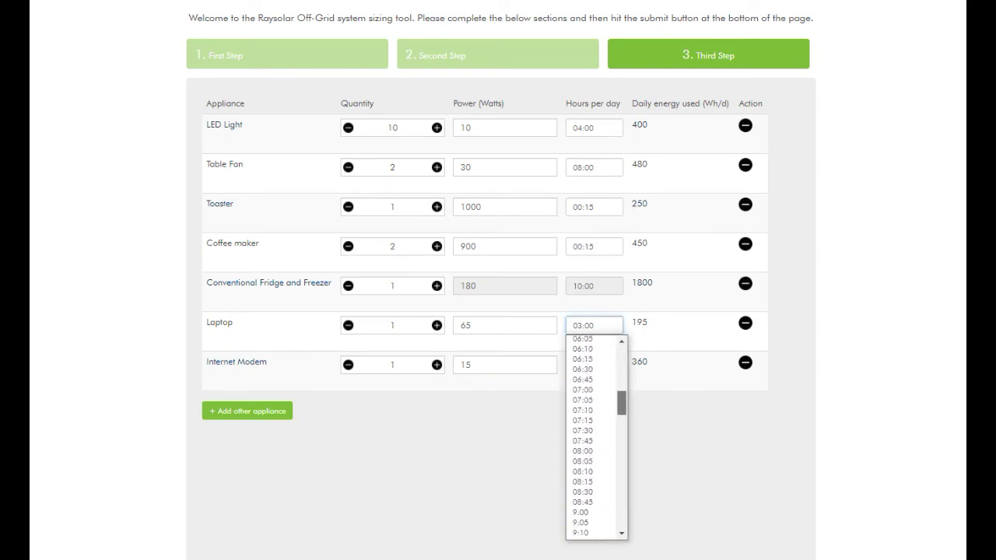
{"action": "key", "text": "Return"}
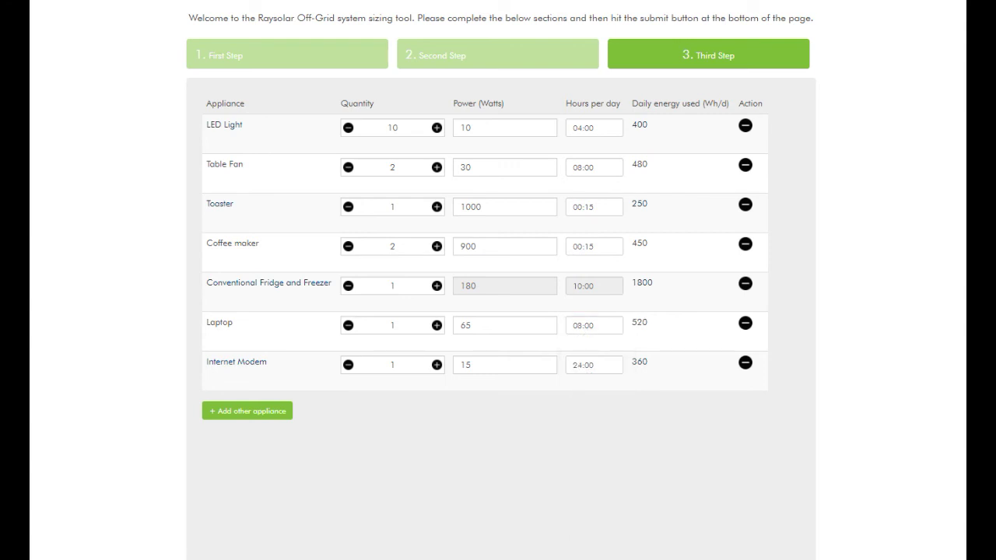
{"action": "scroll", "coordinate": [498, 311], "scroll_direction": "down", "scroll_amount": 3}
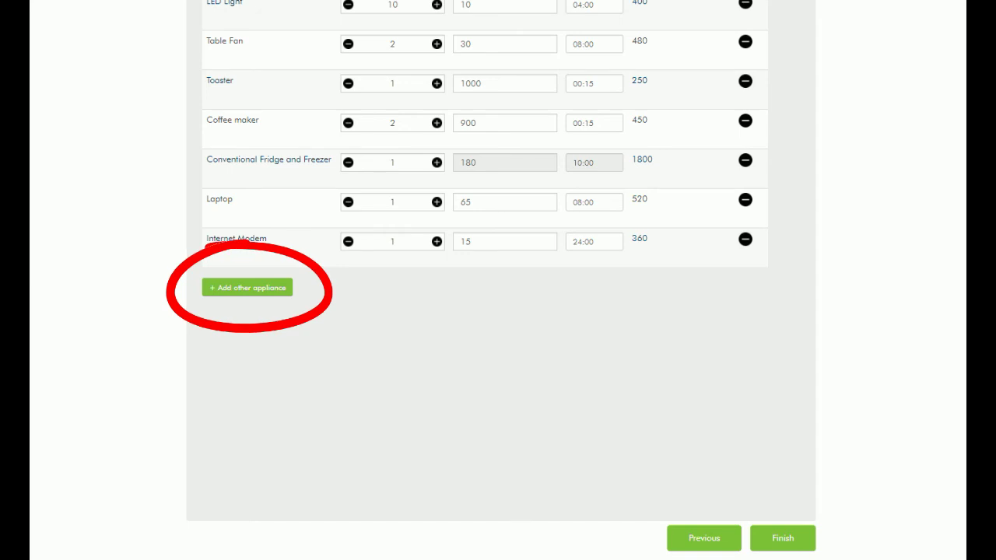
{"action": "left_click", "coordinate": [783, 538]}
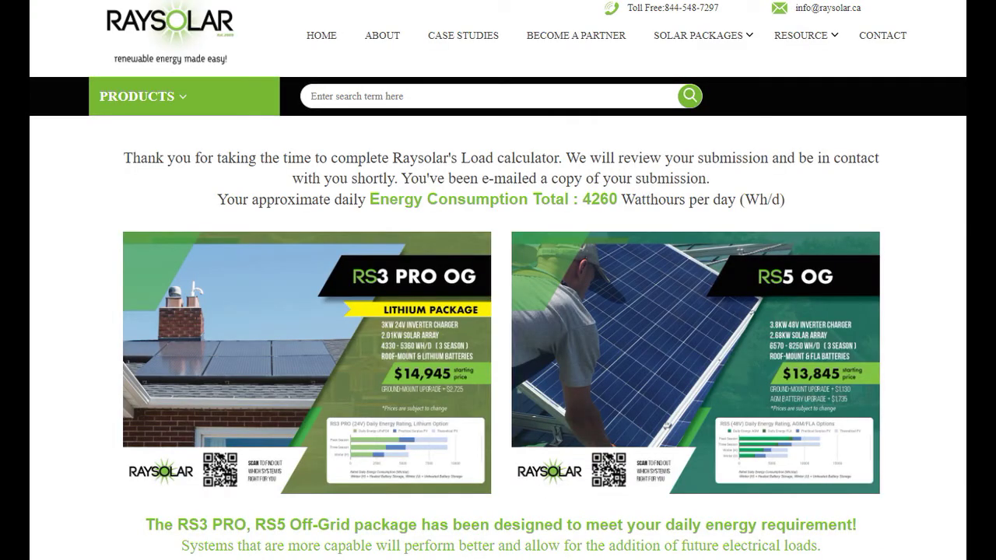